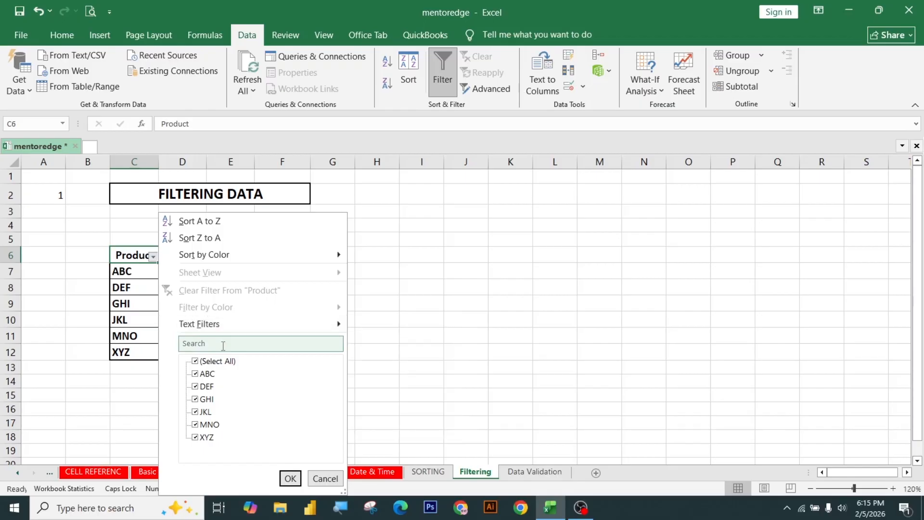
# Filter the Product column to show only ABC, and clear the filter.
pyautogui.click(202, 362)
pyautogui.click(203, 371)
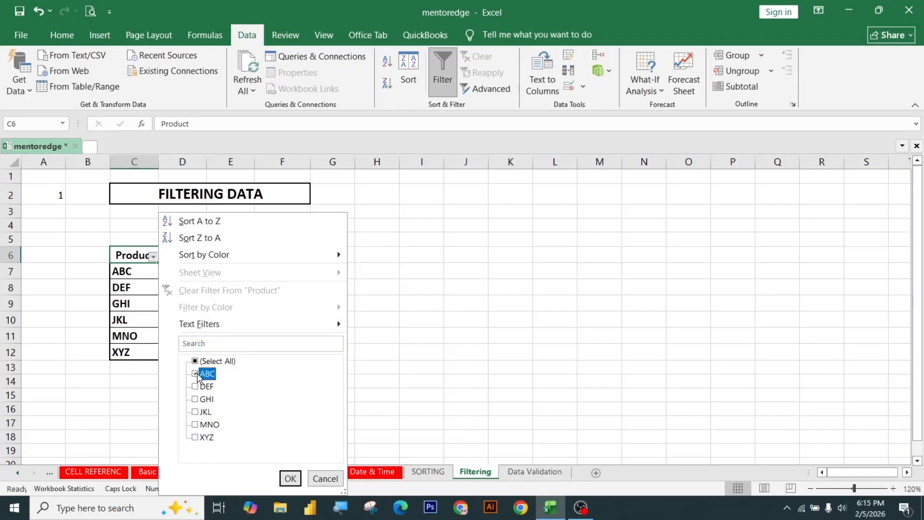
pyautogui.click(290, 478)
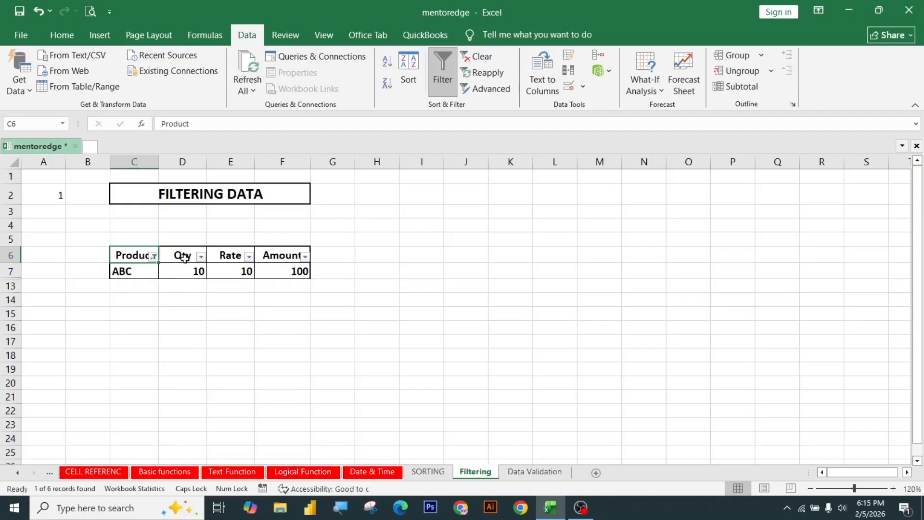
pyautogui.click(478, 58)
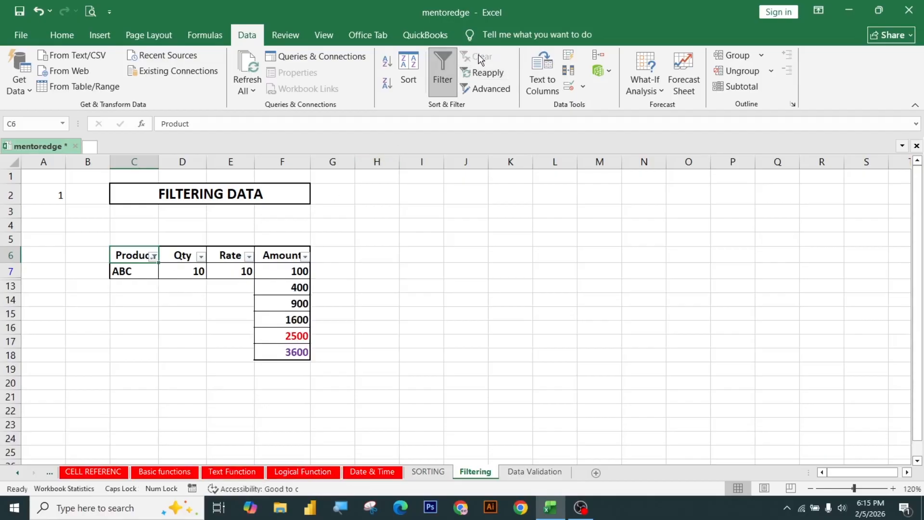
# Filter the Qty column with a number filter for values less than 30, and clear the filter.
pyautogui.click(201, 256)
pyautogui.moveTo(190, 324)
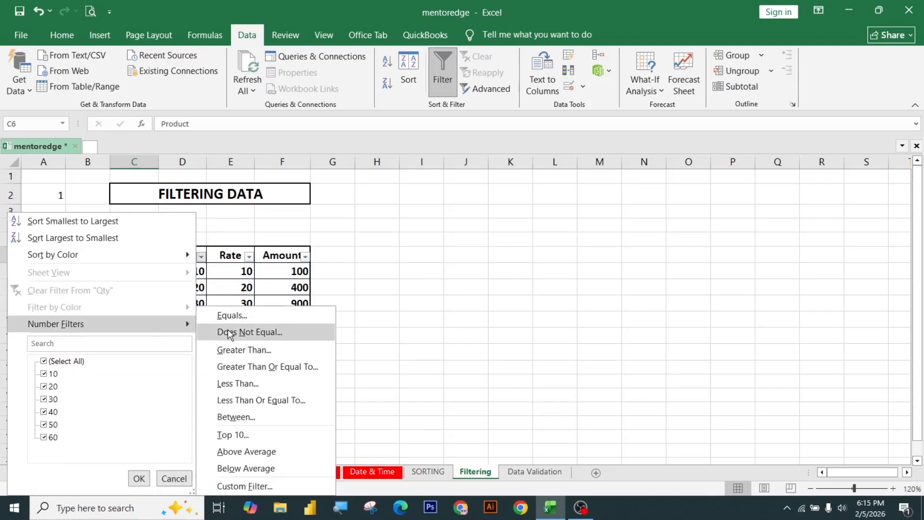
pyautogui.click(234, 383)
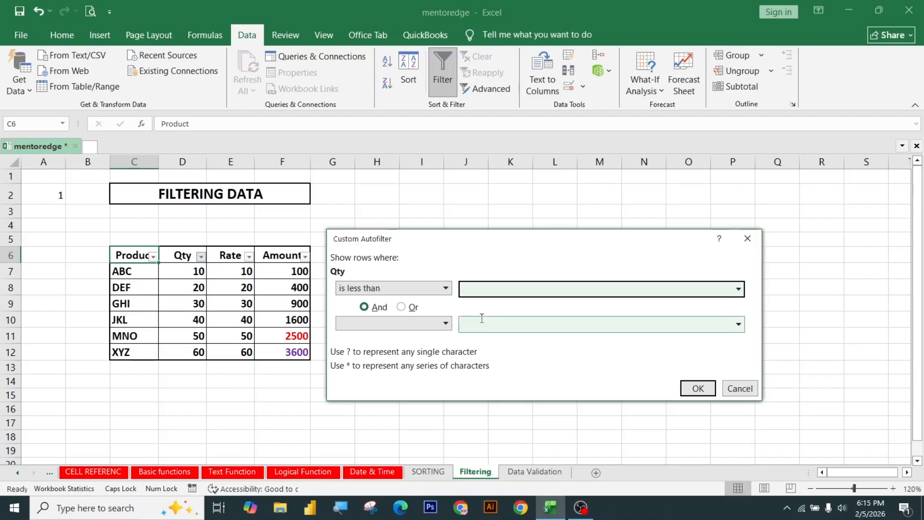
pyautogui.write('30')
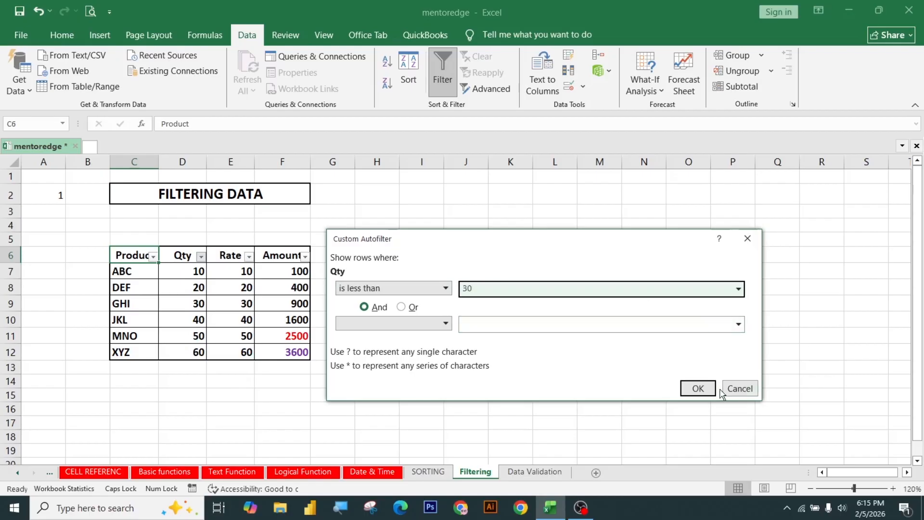
pyautogui.click(699, 388)
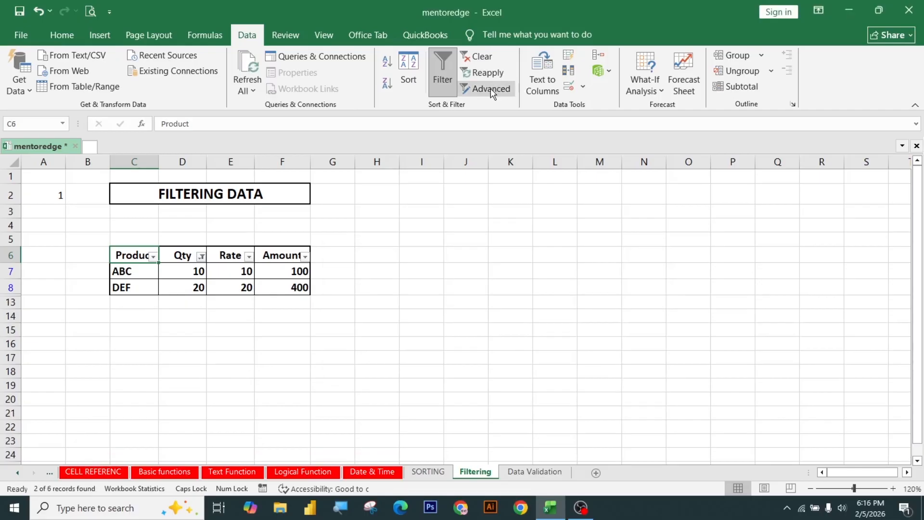
pyautogui.click(488, 57)
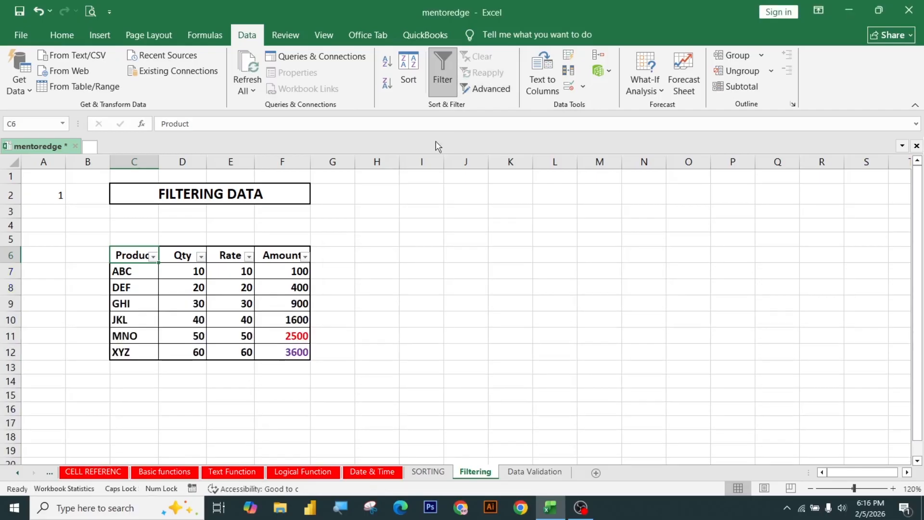
# Filter the Amount column by red font color, and clear the filter.
pyautogui.click(305, 257)
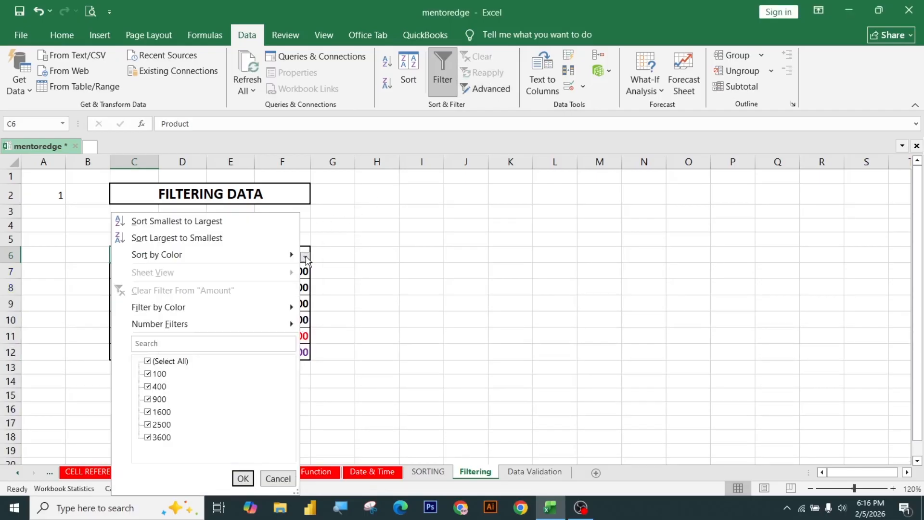
pyautogui.click(304, 256)
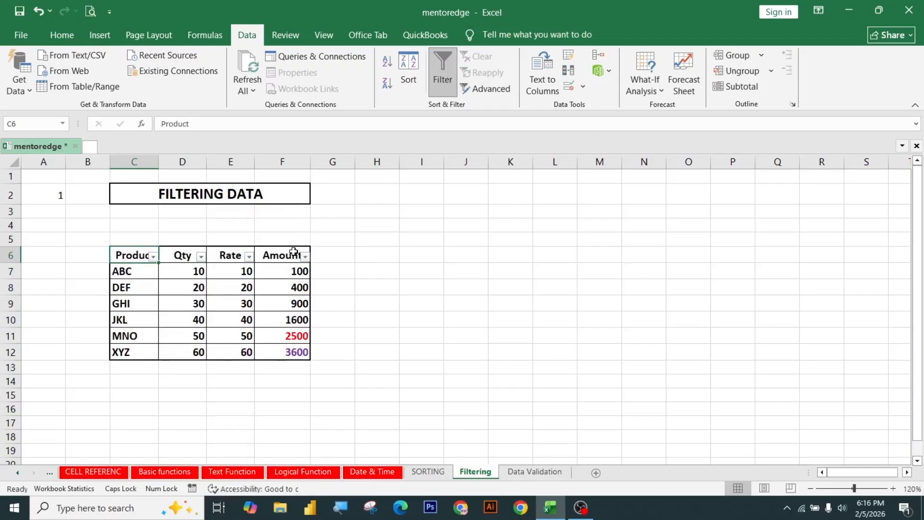
pyautogui.click(304, 256)
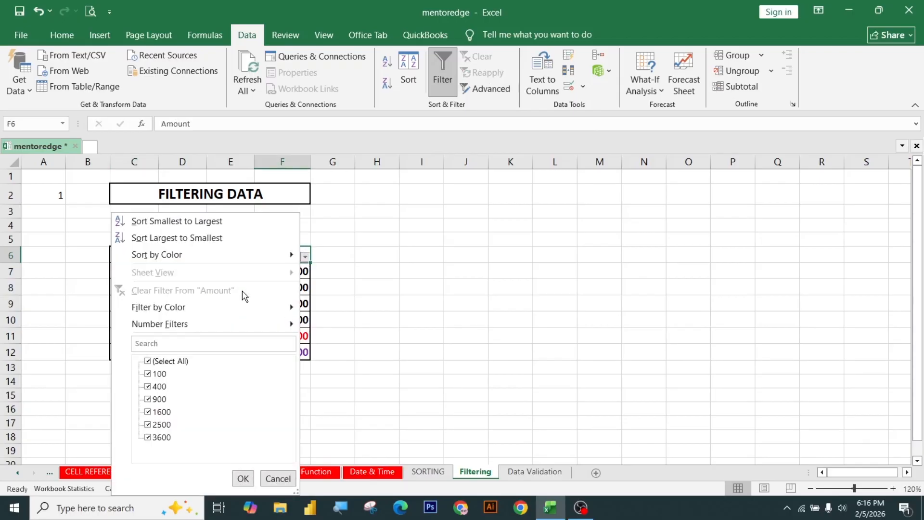
pyautogui.moveTo(241, 307)
pyautogui.click(336, 325)
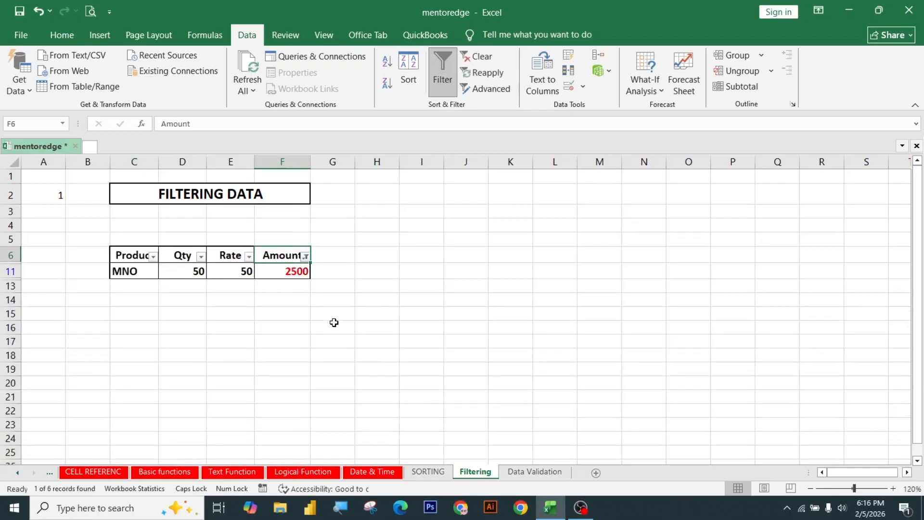
pyautogui.click(485, 55)
pyautogui.click(423, 305)
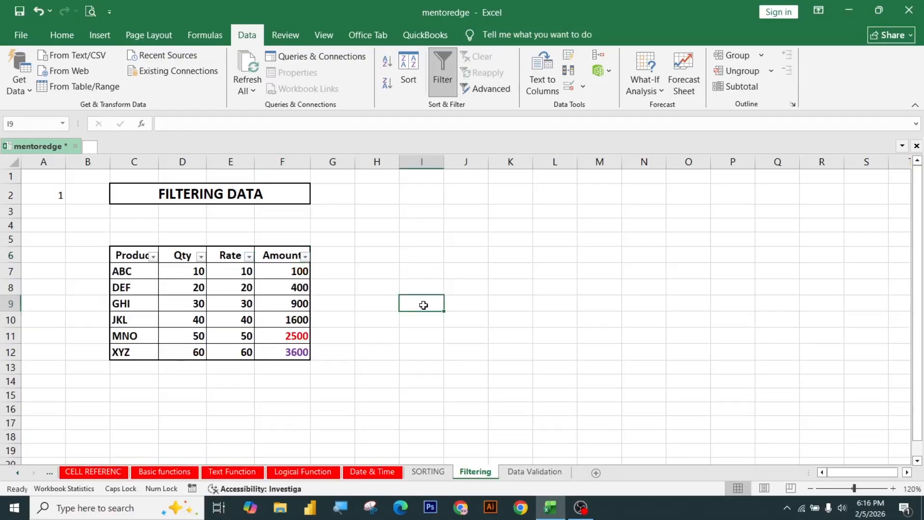
pyautogui.click(46, 198)
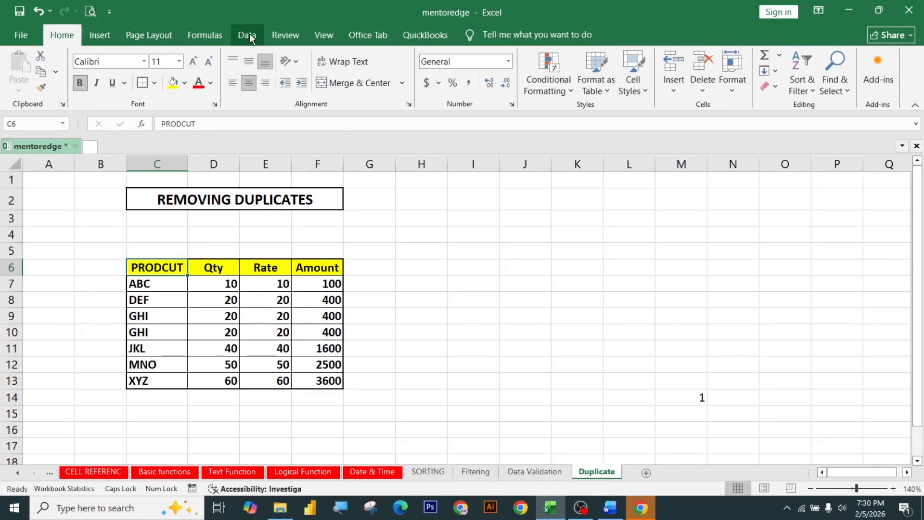
# Remove duplicate rows from the table on the Duplicate sheet, comparing all four columns and treating the first row as headers.
pyautogui.click(249, 35)
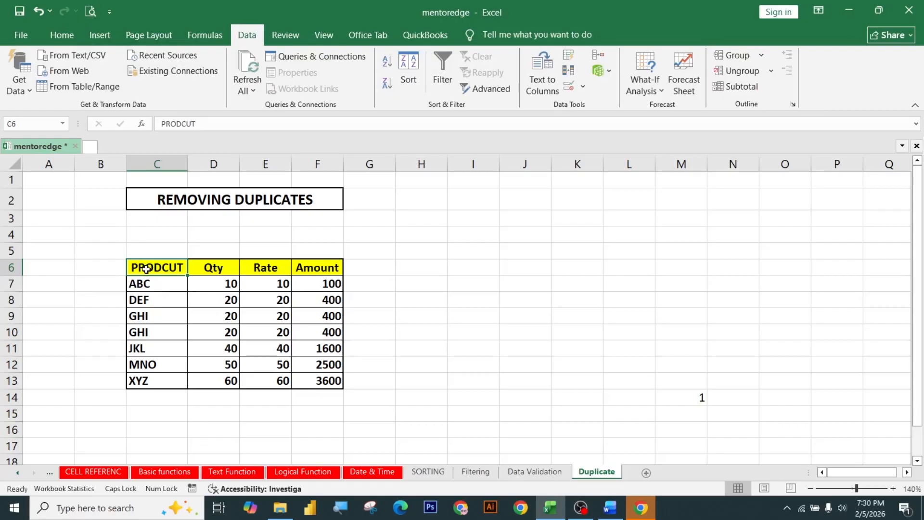
pyautogui.click(567, 71)
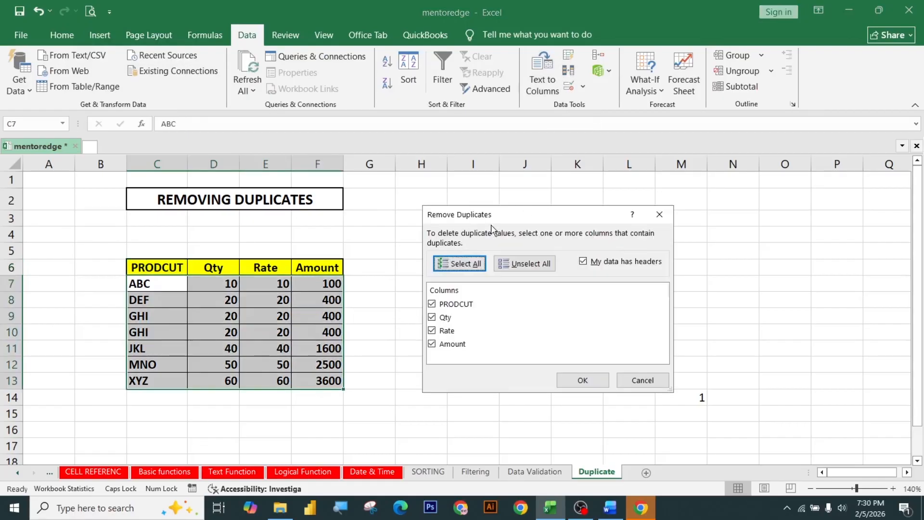
pyautogui.click(595, 383)
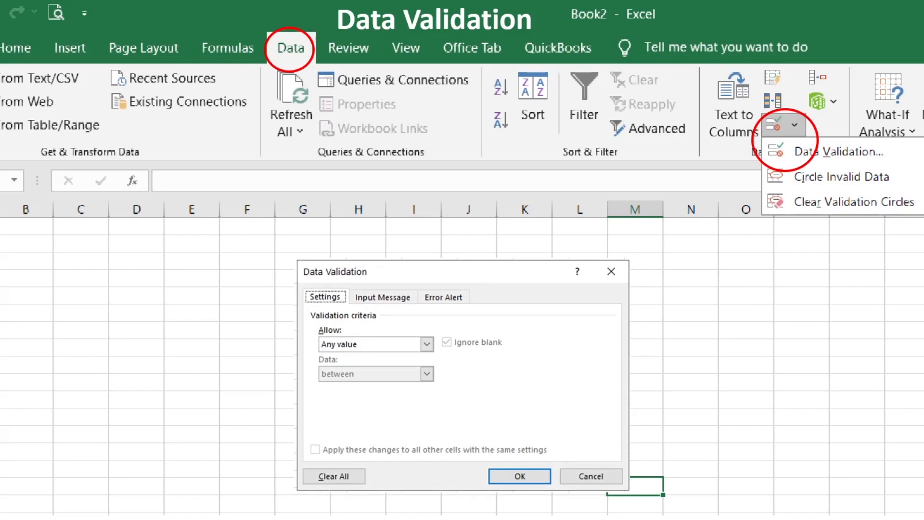
# Add list data validation to the Product List cells C7:C12 with the source "Monitor, Mobile, TV".
pyautogui.moveTo(160, 289); pyautogui.dragTo(140, 386)
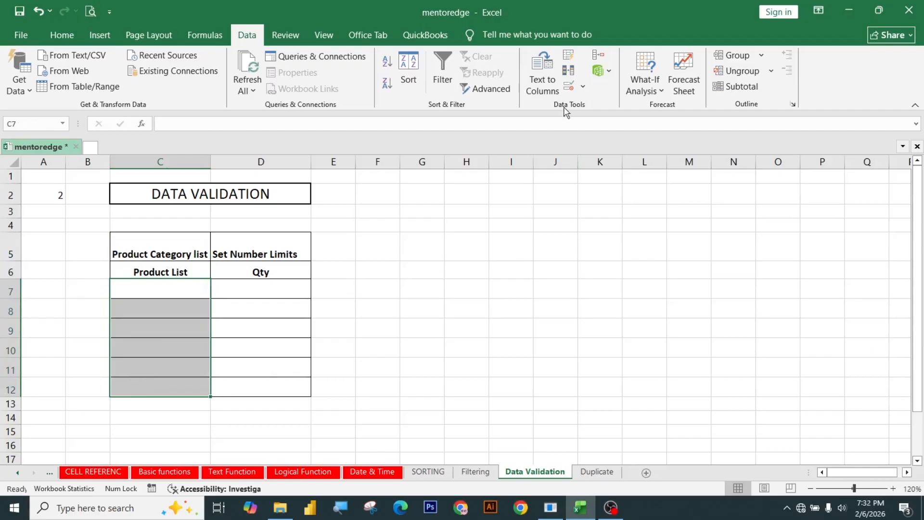
pyautogui.click(569, 87)
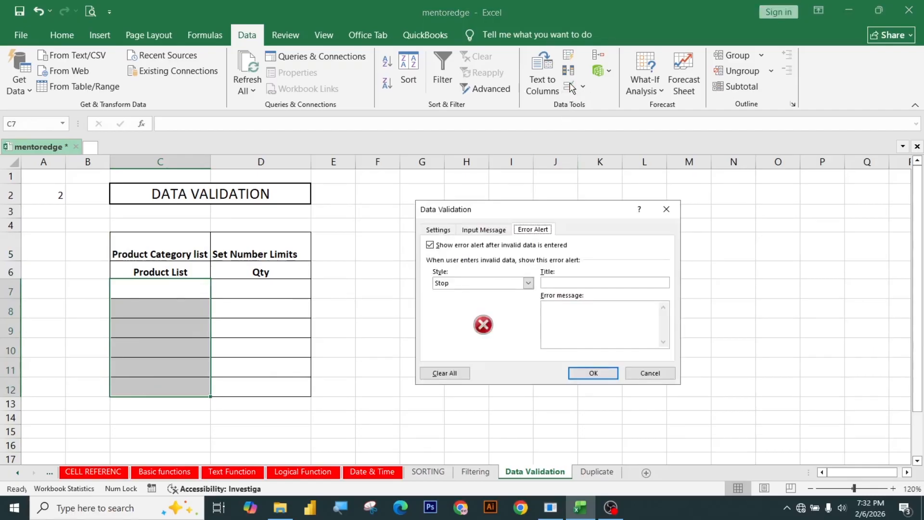
pyautogui.click(437, 229)
pyautogui.click(518, 268)
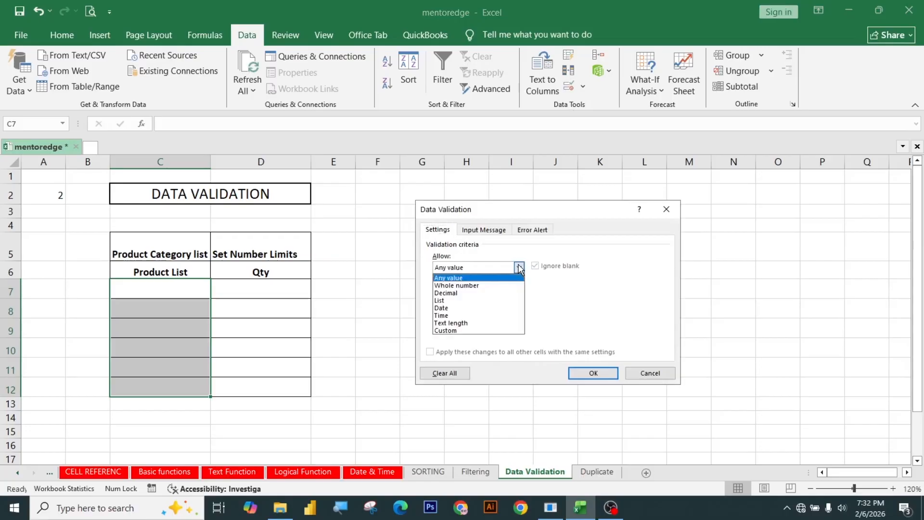
pyautogui.click(455, 301)
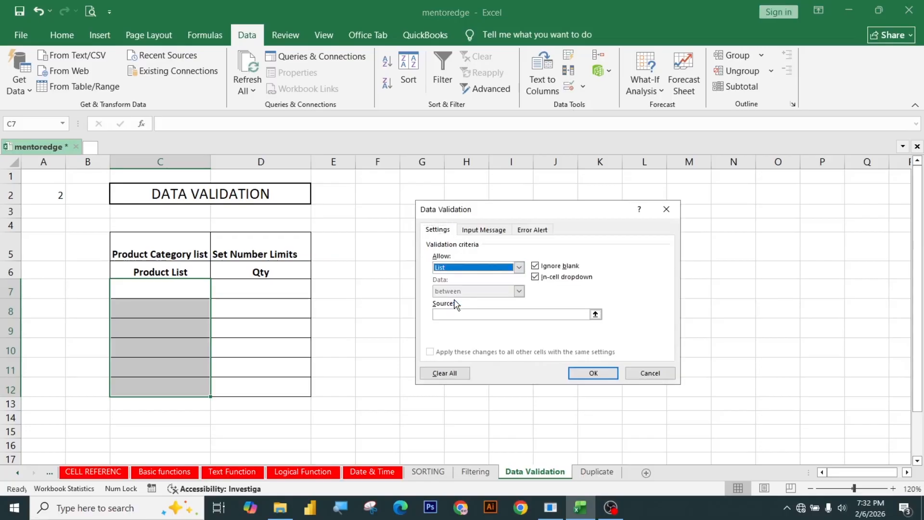
pyautogui.click(466, 316)
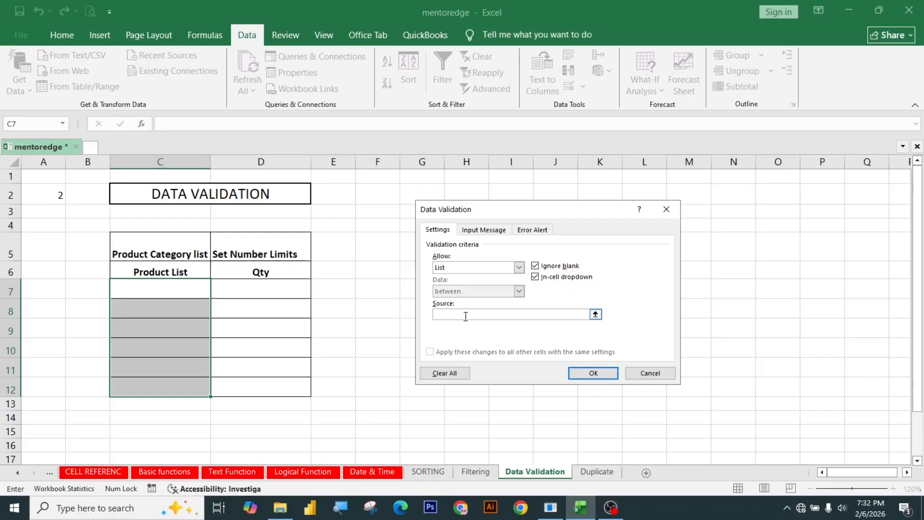
pyautogui.write('Monitor, Mobile, TV')
pyautogui.click(588, 375)
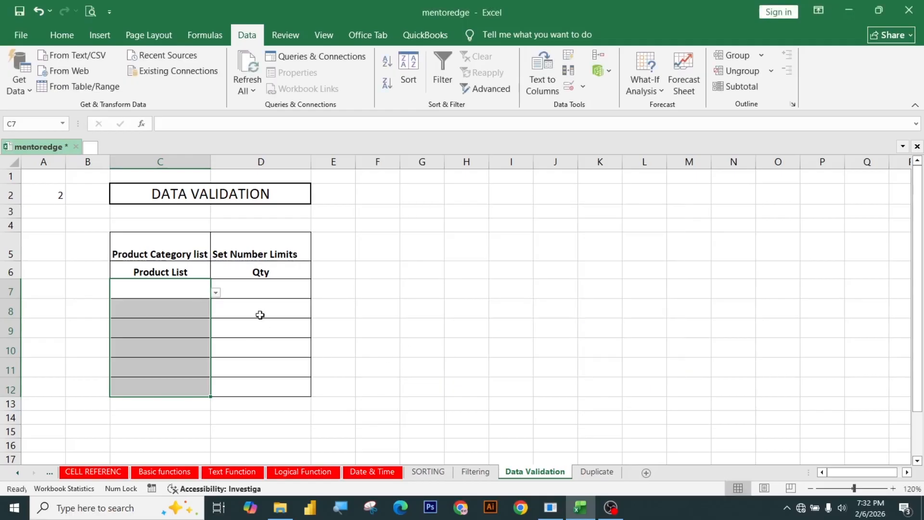
# Choose Mobile in C7 and TV in C8 from the in-cell dropdown lists.
pyautogui.click(216, 293)
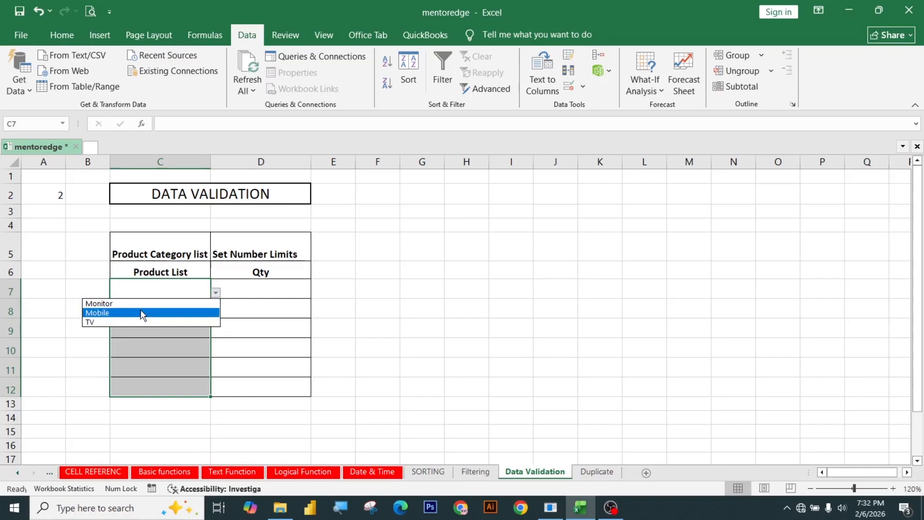
pyautogui.click(141, 313)
pyautogui.click(164, 309)
pyautogui.click(215, 314)
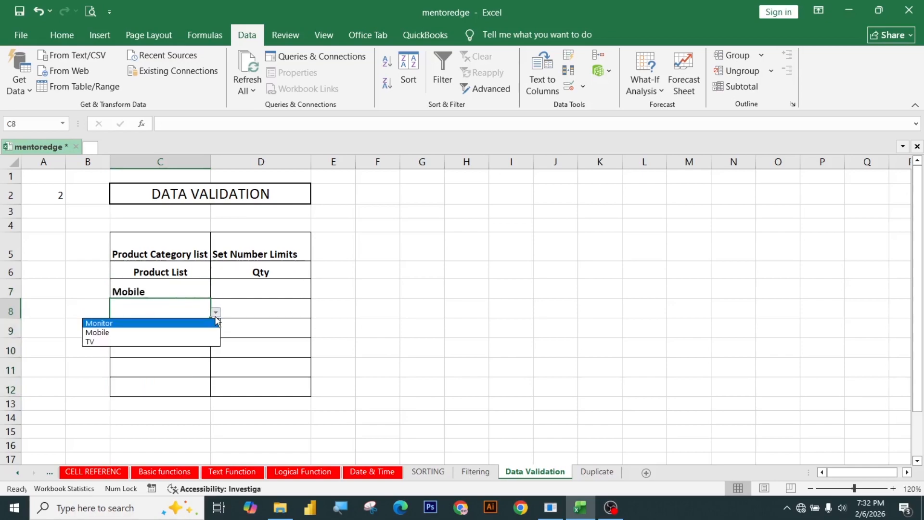
pyautogui.click(160, 338)
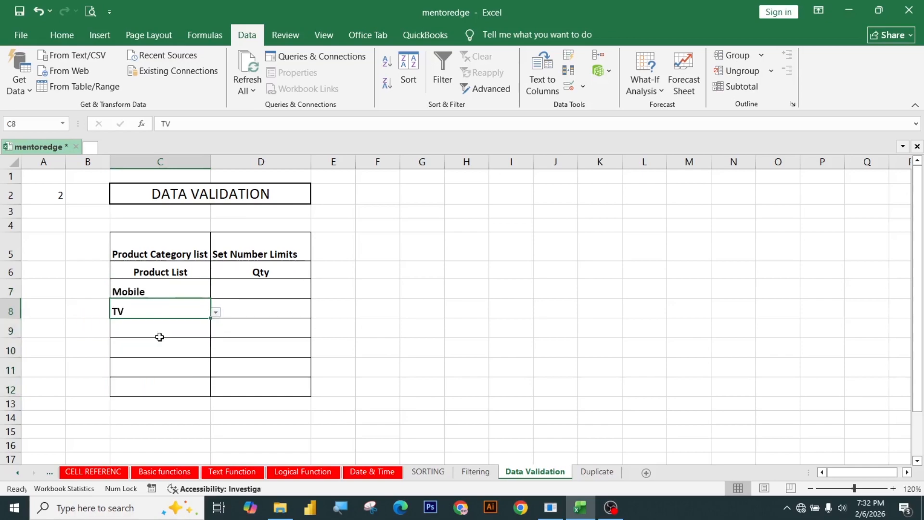
# Restrict the Qty cells D7:D12 with data validation to whole numbers between 1 and 50.
pyautogui.click(254, 295)
pyautogui.click(269, 256)
pyautogui.click(269, 273)
pyautogui.moveTo(268, 289); pyautogui.dragTo(272, 396)
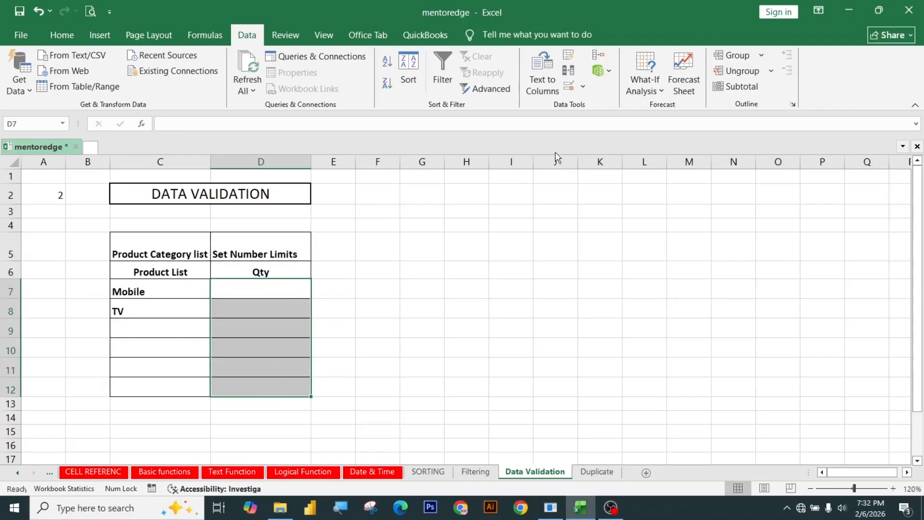
pyautogui.click(568, 88)
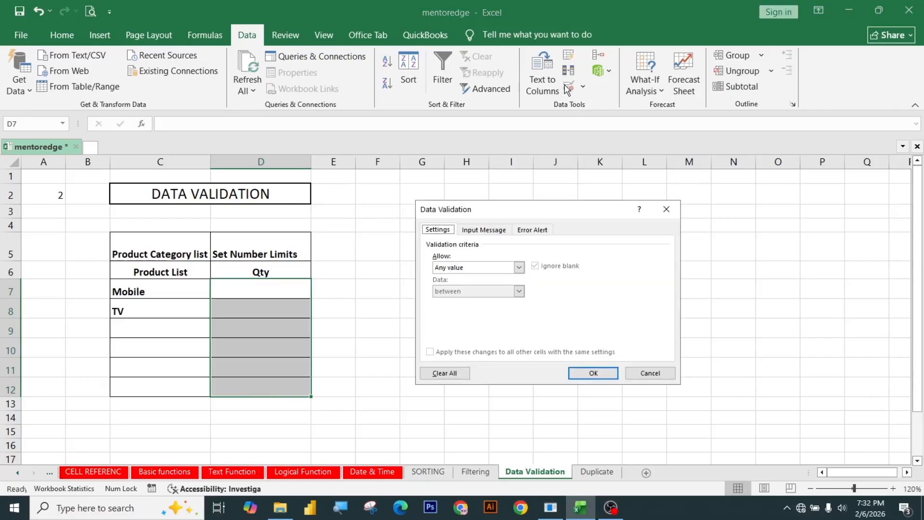
pyautogui.click(519, 268)
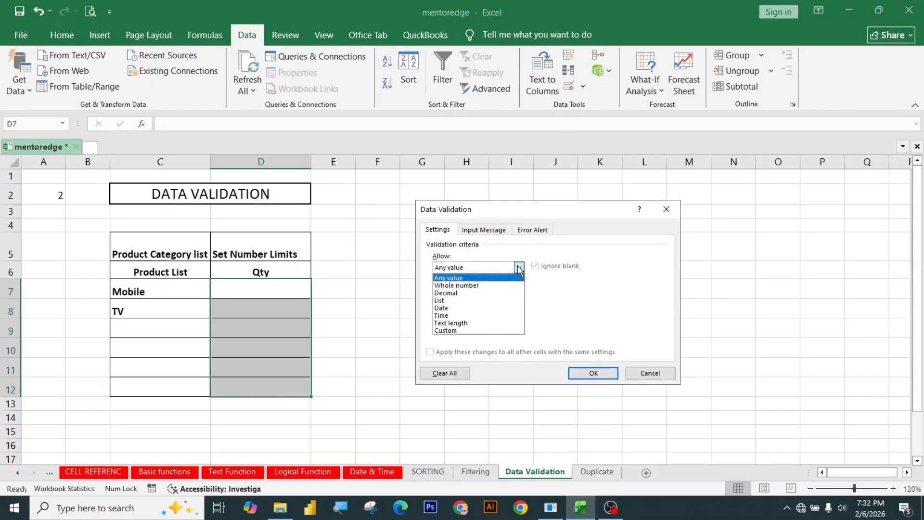
pyautogui.click(503, 286)
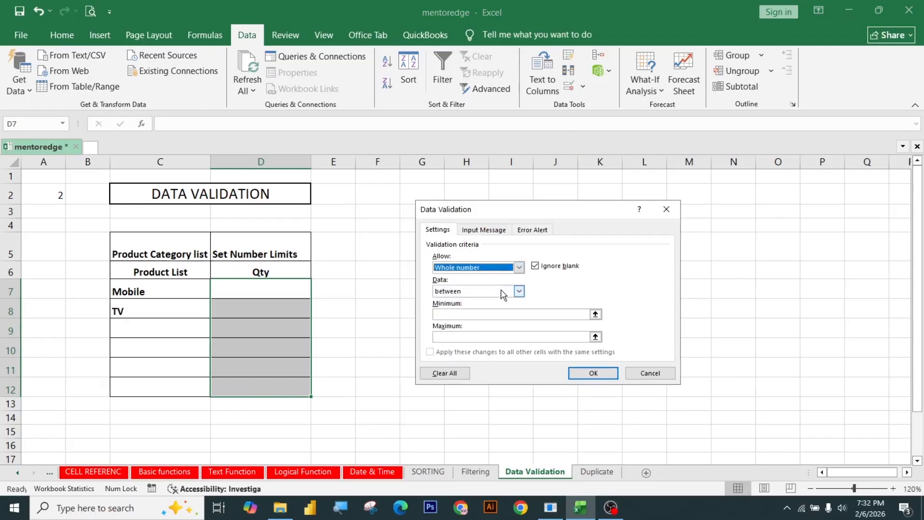
pyautogui.click(493, 317)
pyautogui.write('1')
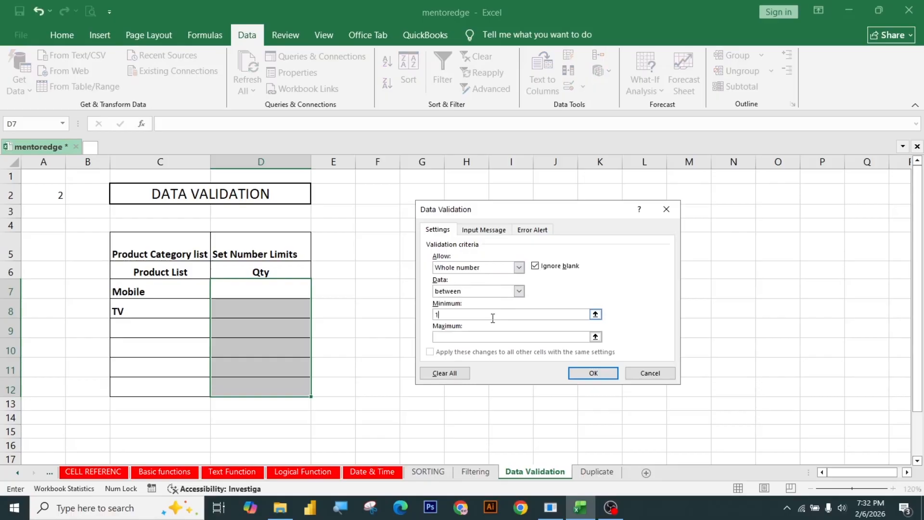
pyautogui.click(489, 337)
pyautogui.write('50')
pyautogui.click(594, 373)
# Test the Qty limit in D7 by trying 100, and enter 20 as the Mobile quantity instead.
pyautogui.click(287, 291)
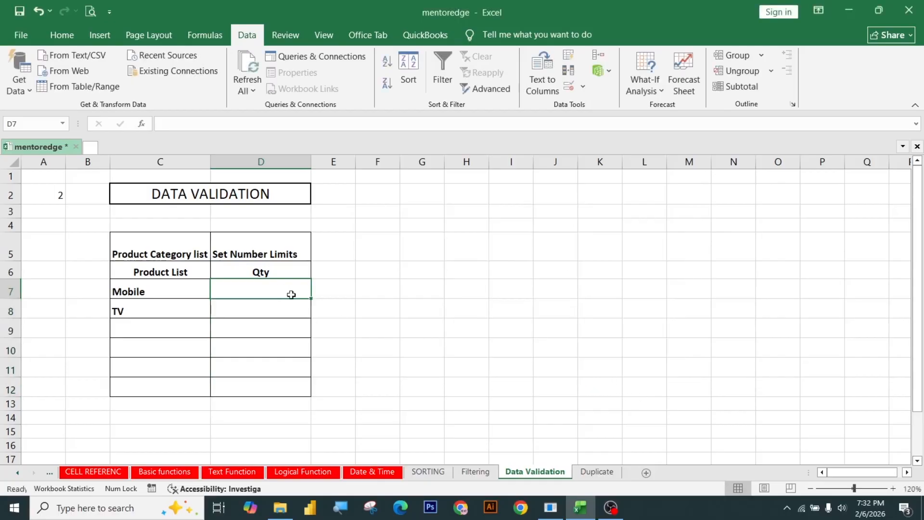
pyautogui.write('100')
pyautogui.press('Return')
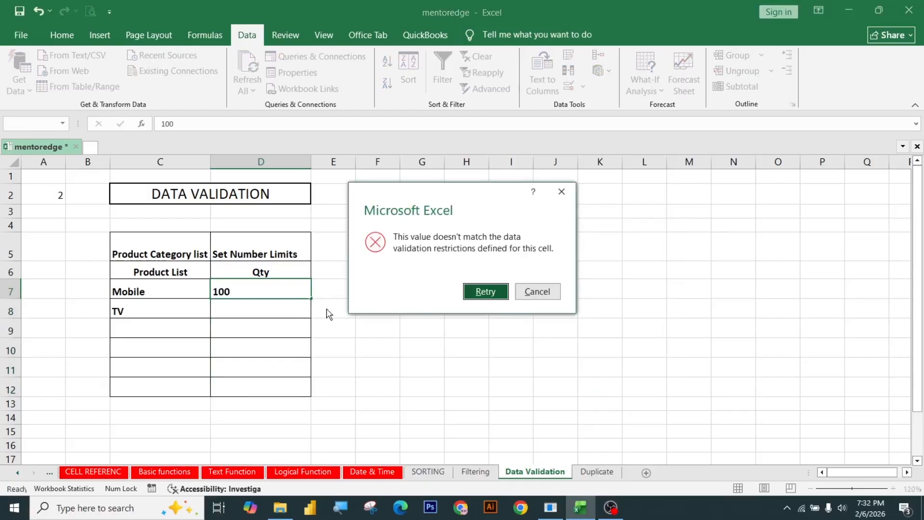
pyautogui.click(537, 291)
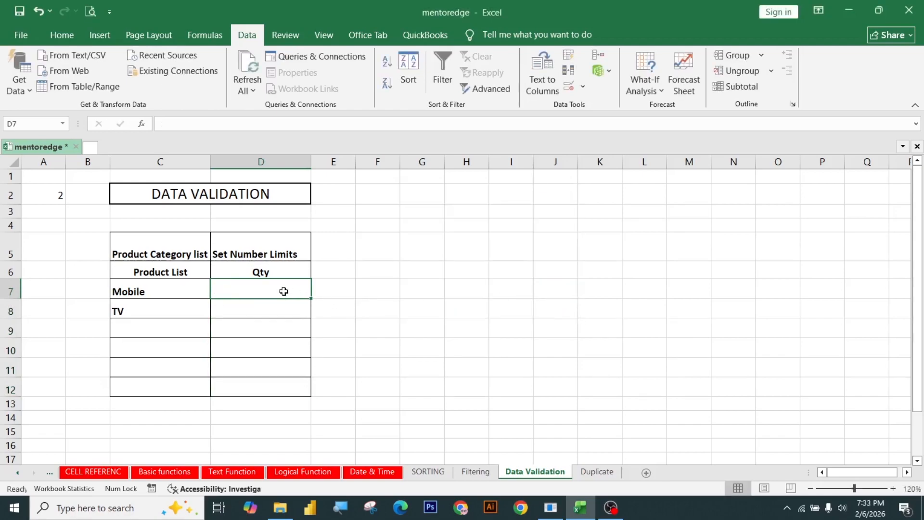
pyautogui.write('20')
pyautogui.press('Return')
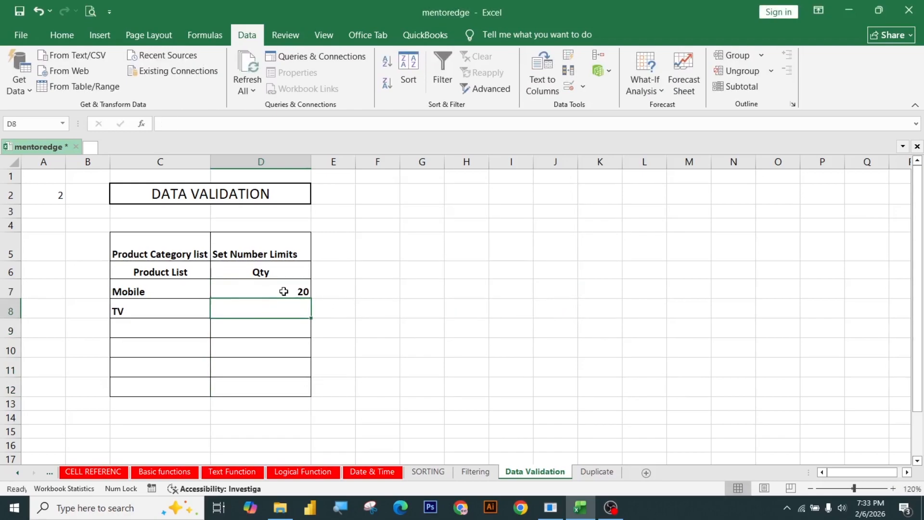
# Enter 50 as the TV quantity in D8.
pyautogui.write('50')
pyautogui.press('Return')
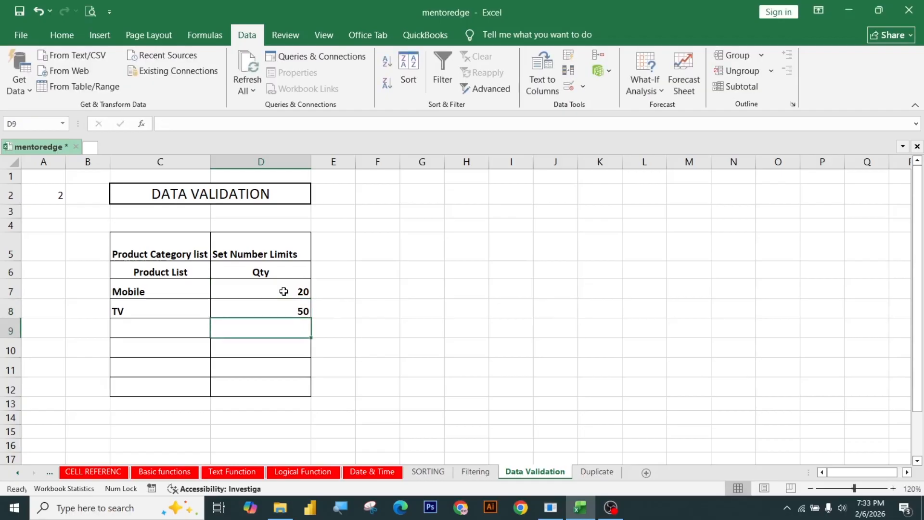
# Add an input message to the Qty cells D7:D12 with the title "Warning" and the text "Use numbers from 1-50".
pyautogui.click(283, 292)
pyautogui.moveTo(284, 297); pyautogui.dragTo(282, 384)
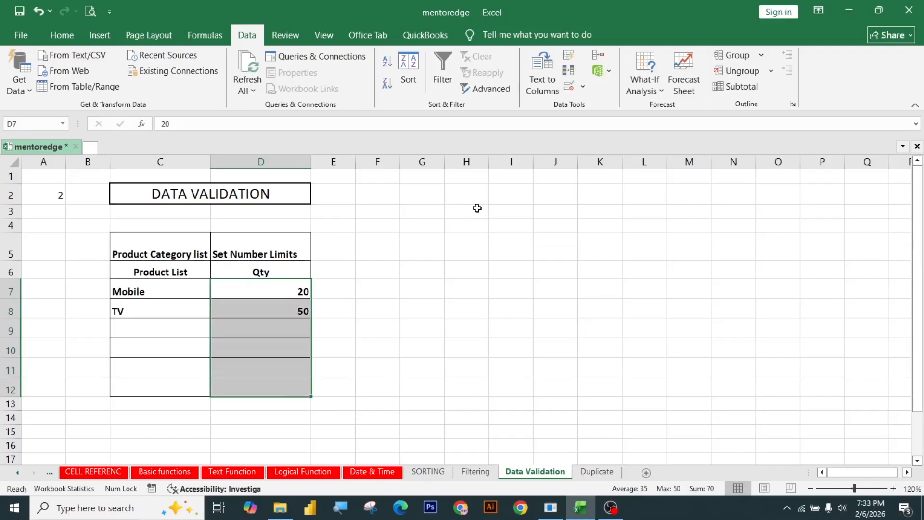
pyautogui.click(569, 86)
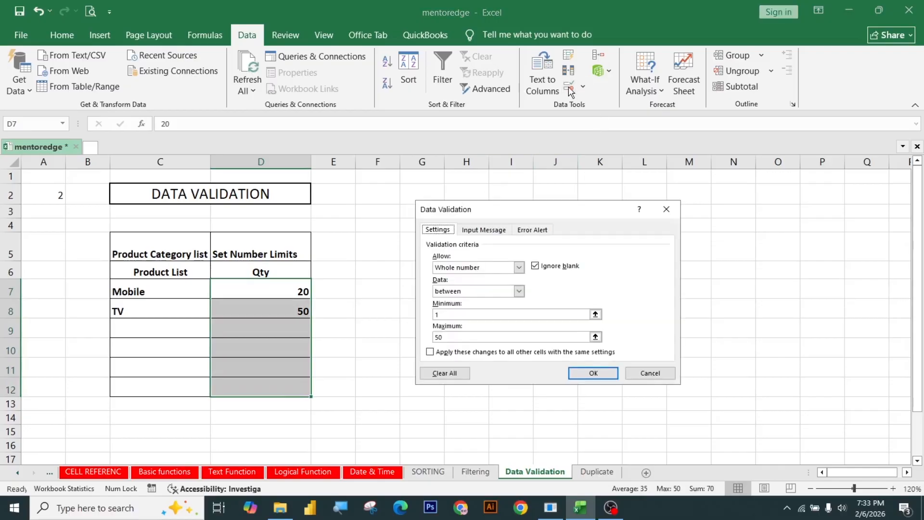
pyautogui.click(491, 234)
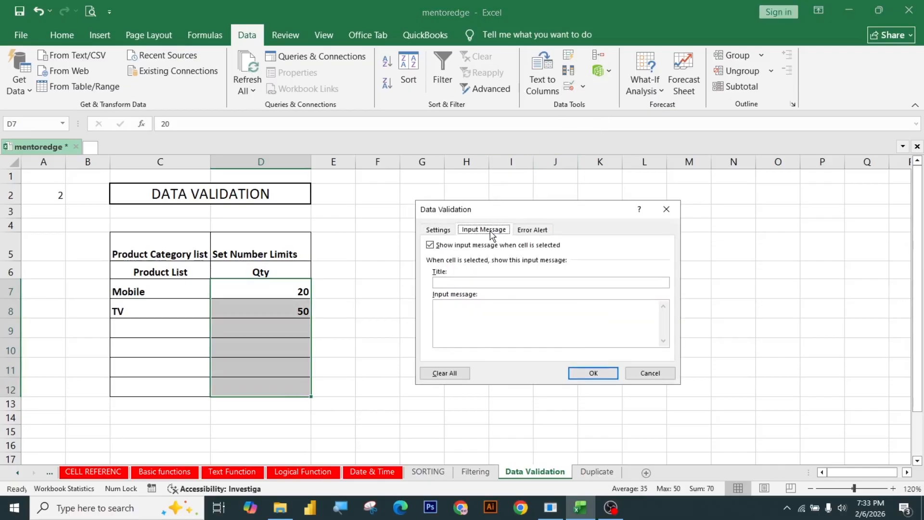
pyautogui.click(461, 281)
pyautogui.write('Warning')
pyautogui.click(462, 314)
pyautogui.write('Use')
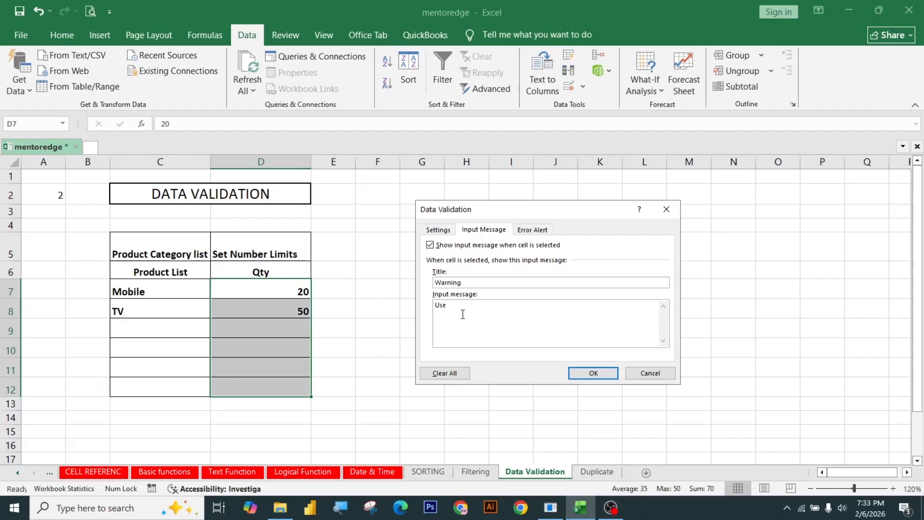
pyautogui.write(' numbers from')
pyautogui.click(593, 372)
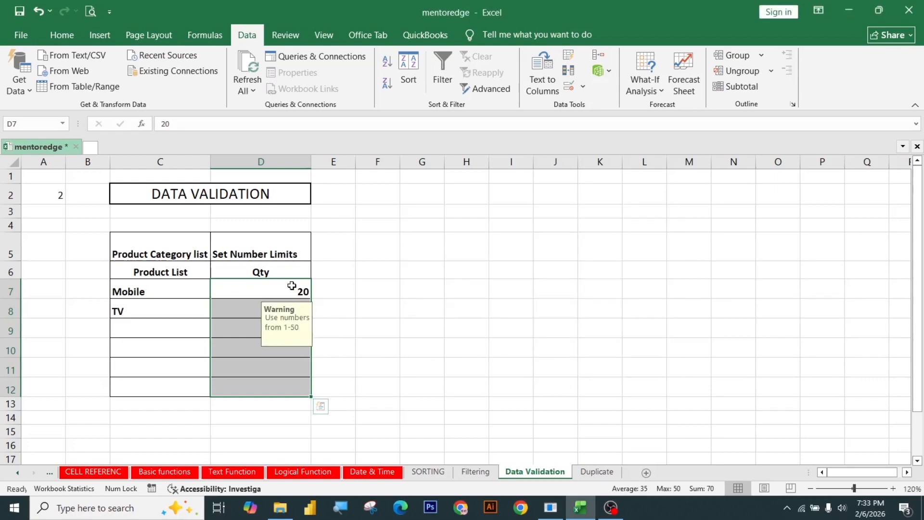
# Add a Stop error alert to the Qty cells D7:D12 with the title "Warining" and the message "Worng entery".
pyautogui.click(292, 286)
pyautogui.moveTo(291, 286); pyautogui.dragTo(293, 386)
pyautogui.click(569, 87)
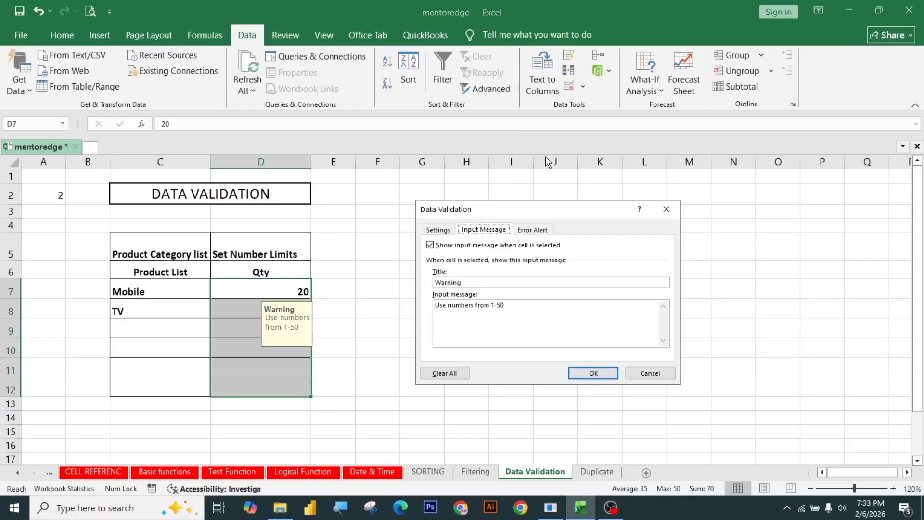
pyautogui.click(527, 230)
pyautogui.click(569, 284)
pyautogui.write('Warni')
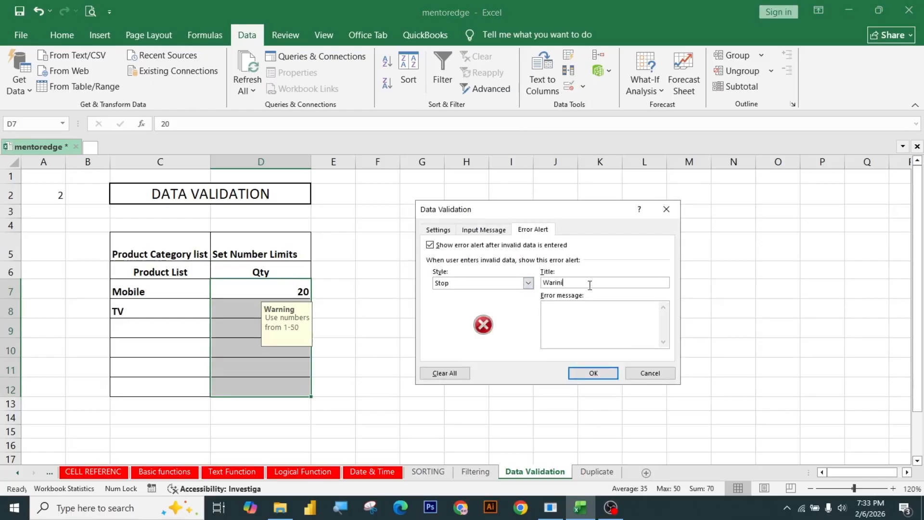
pyautogui.click(577, 312)
pyautogui.write('Worng en')
pyautogui.click(569, 373)
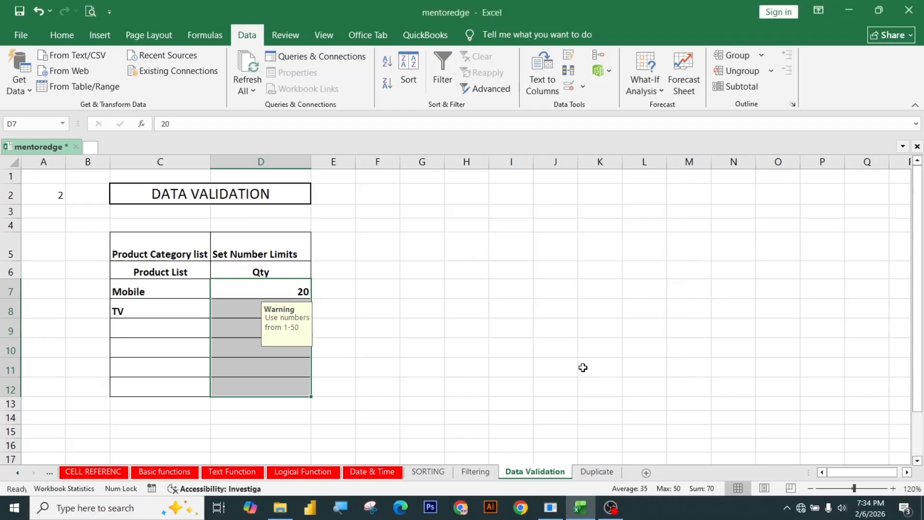
# Test the custom error alert by trying 0 in D11, and discard the entry.
pyautogui.click(464, 318)
pyautogui.click(293, 287)
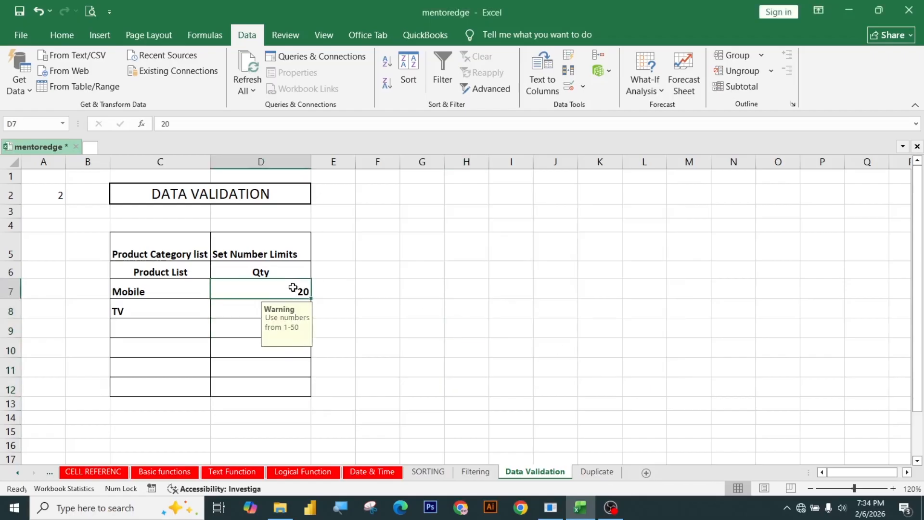
pyautogui.click(276, 364)
pyautogui.write('0')
pyautogui.press('Return')
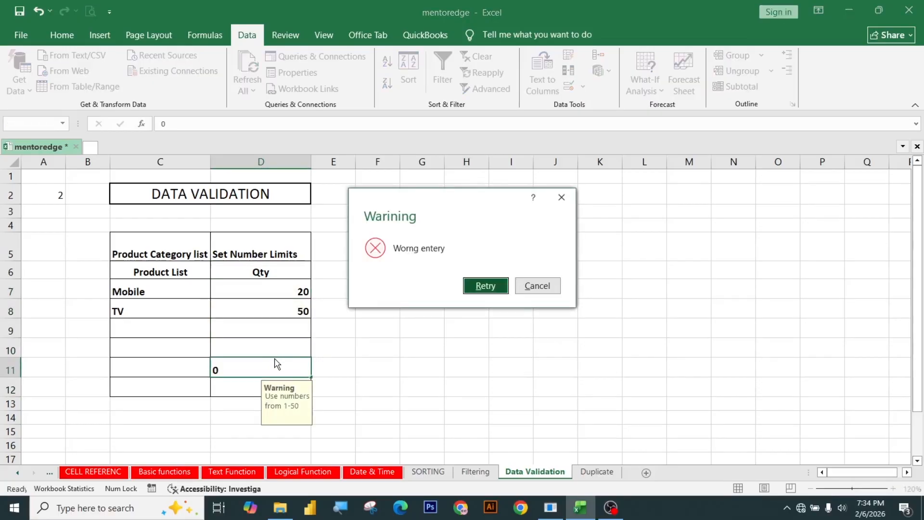
pyautogui.click(537, 288)
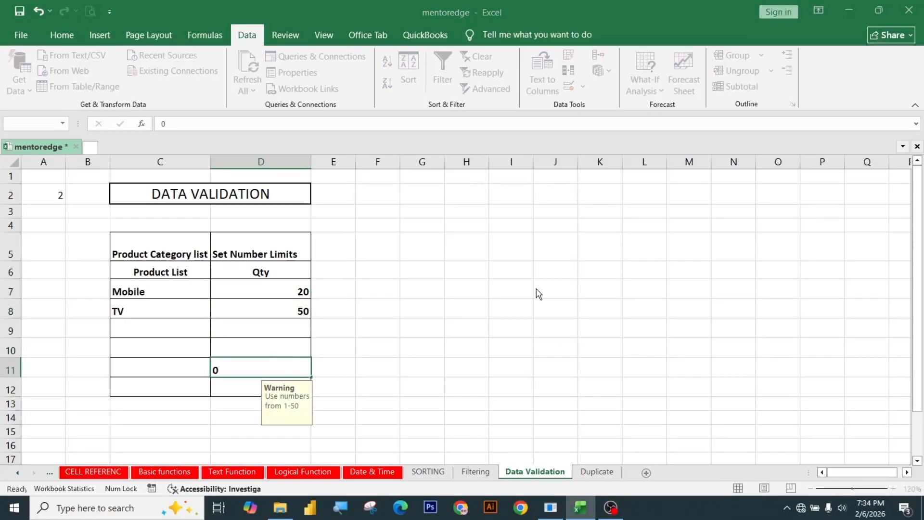